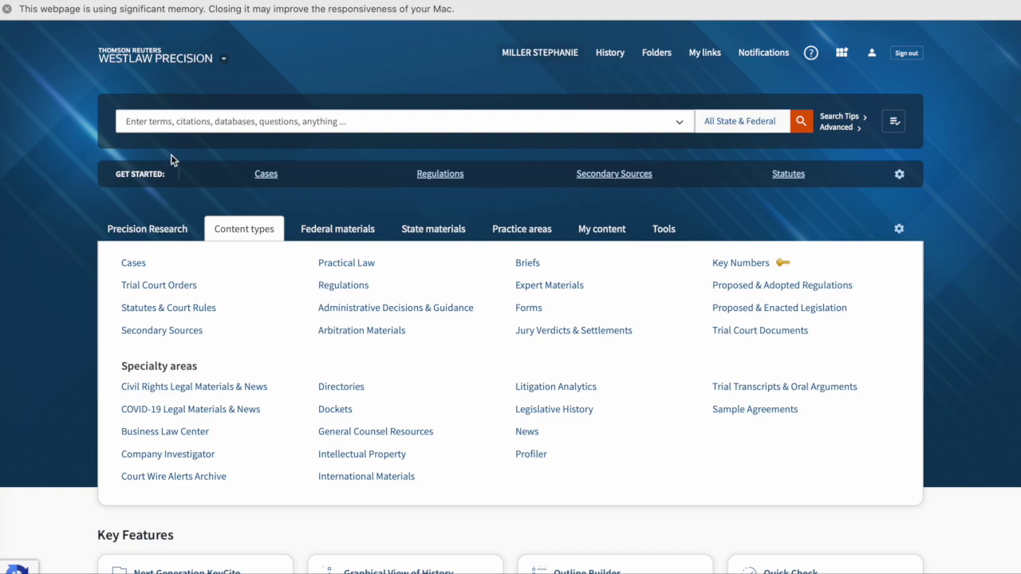
Step: Open the South Carolina state cases collection from the Cases content, leaving out the federal cases
left_click(132, 262)
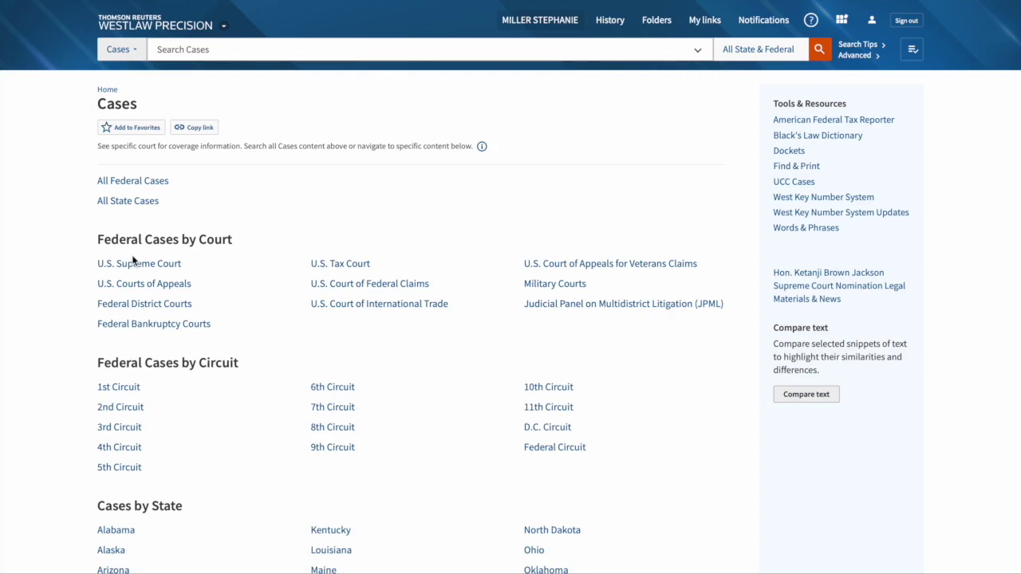
scroll(152, 293, "down", 5)
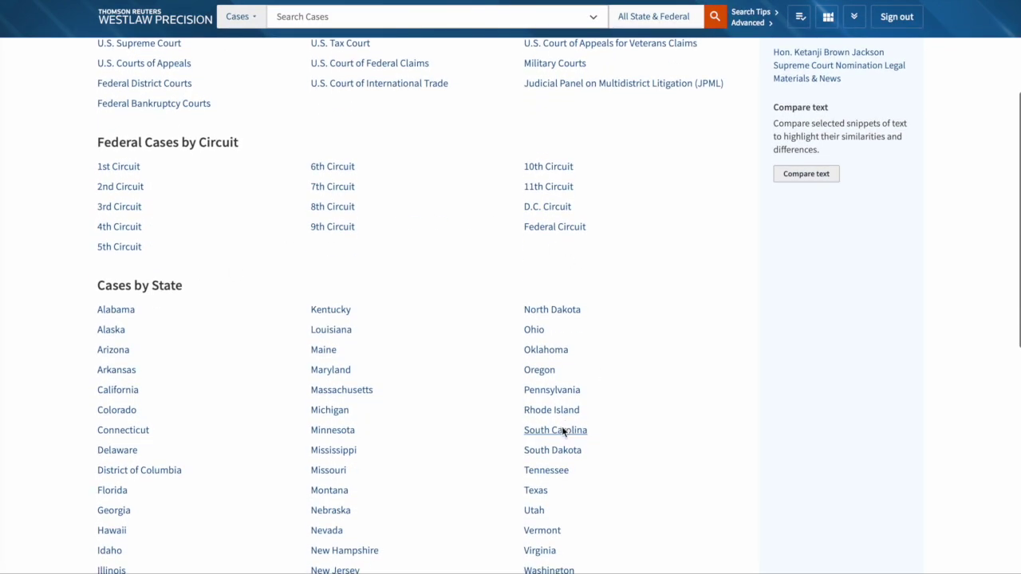
left_click(564, 432)
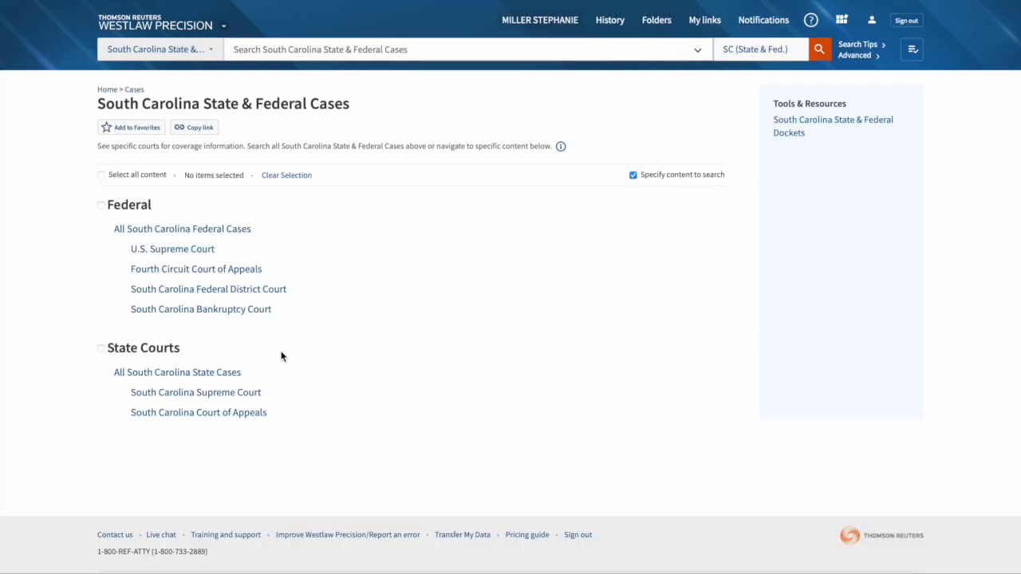
left_click(232, 373)
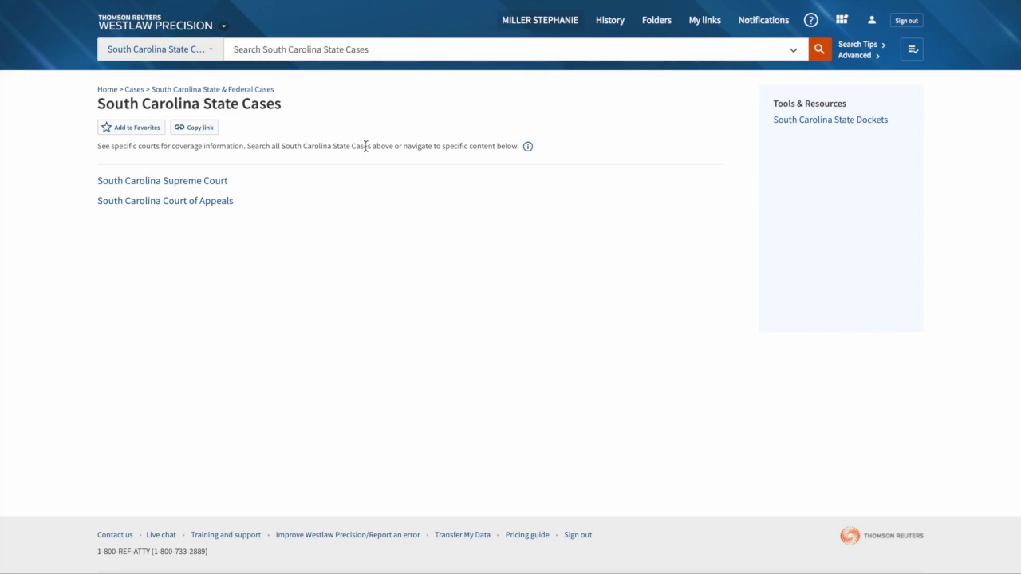
Step: Search the South Carolina state cases for "engagement or ring"
left_click(376, 59)
type("engag")
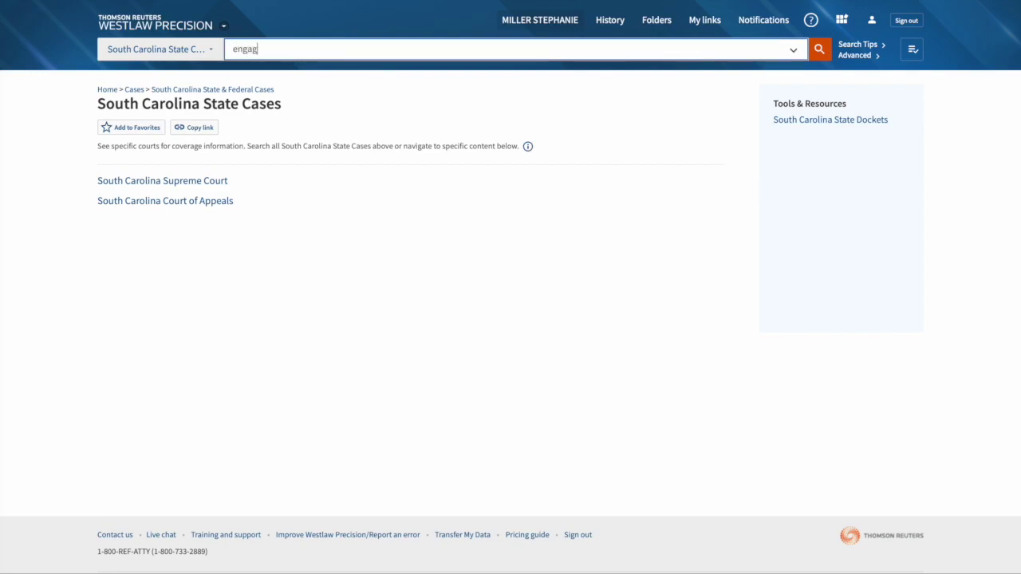
type("ement")
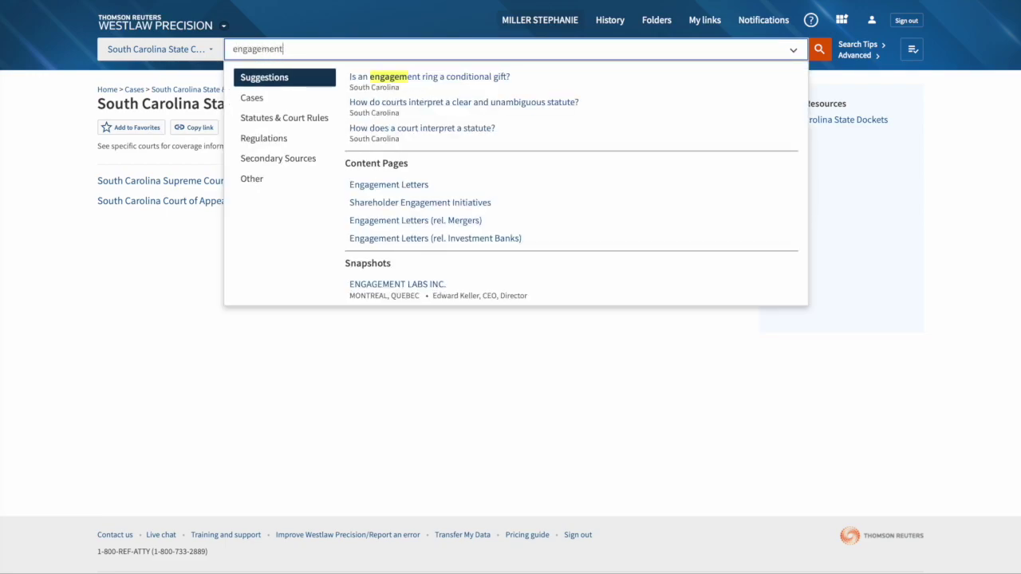
type(" or ring")
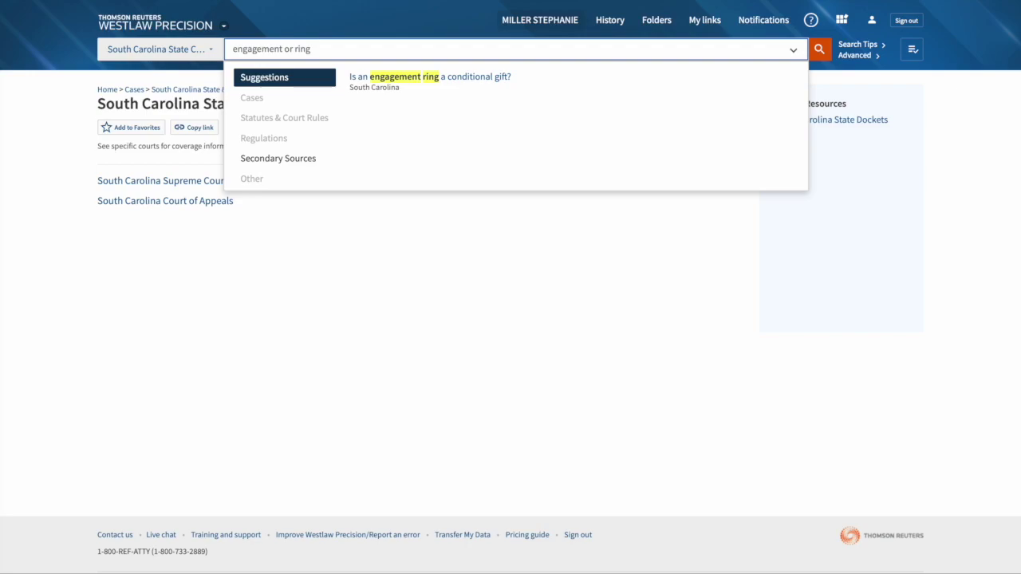
key("Return")
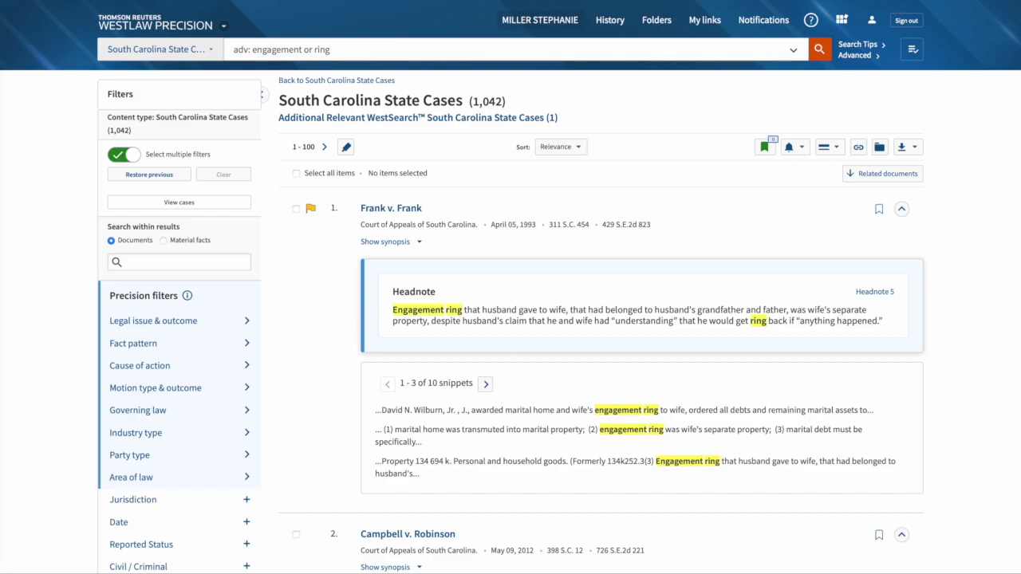
Step: Change the connector in the case search to "and" and rerun it as "engagement and ring"
double_click(311, 49)
key("BackSpace")
type("and")
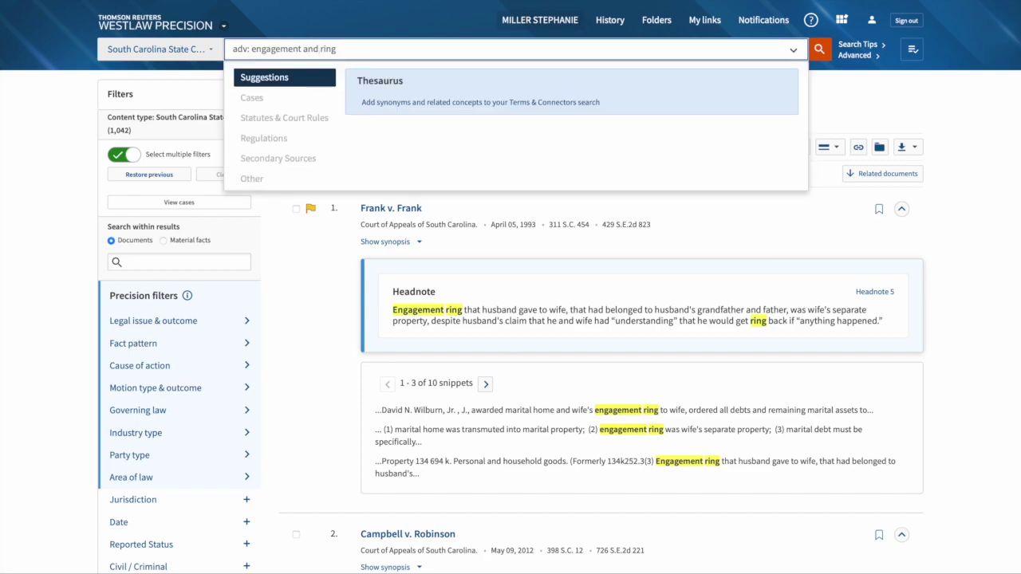
key("Return")
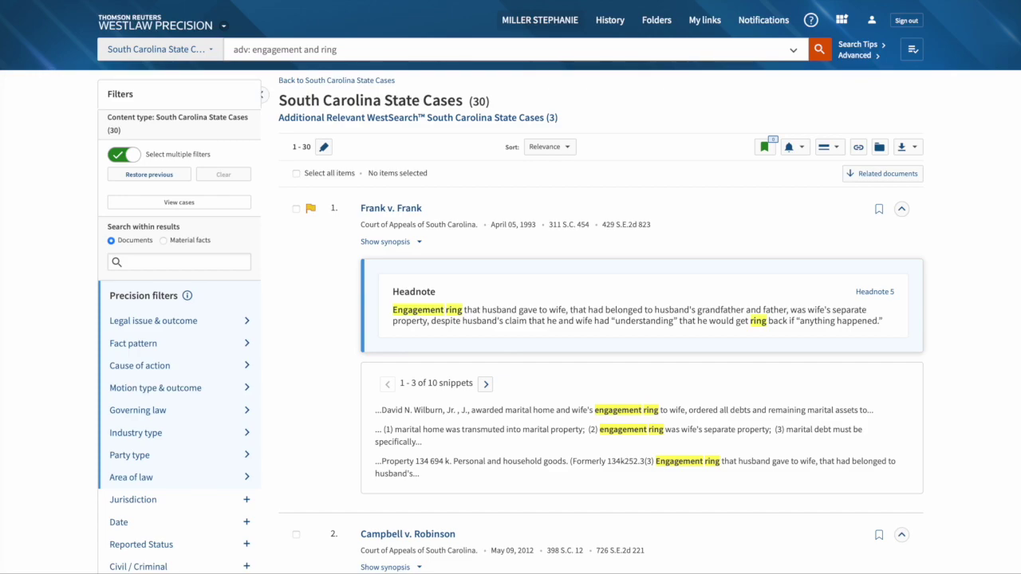
Step: Replace the connector with the same-sentence connector and rerun the case search as "engagement /s ring"
left_click(318, 50)
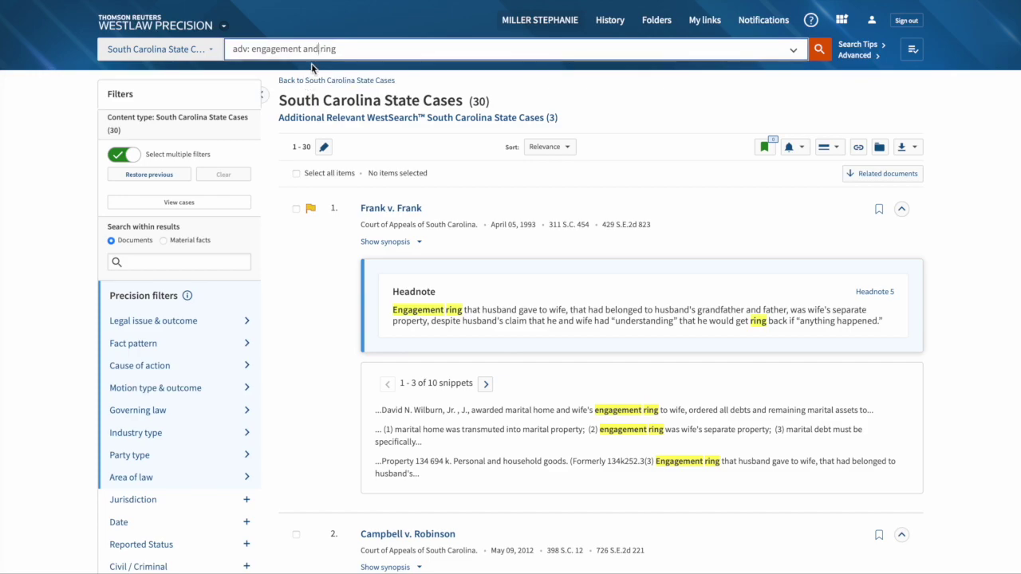
key("BackSpace")
key("BackSpace")
key("BackSpace")
type("/s")
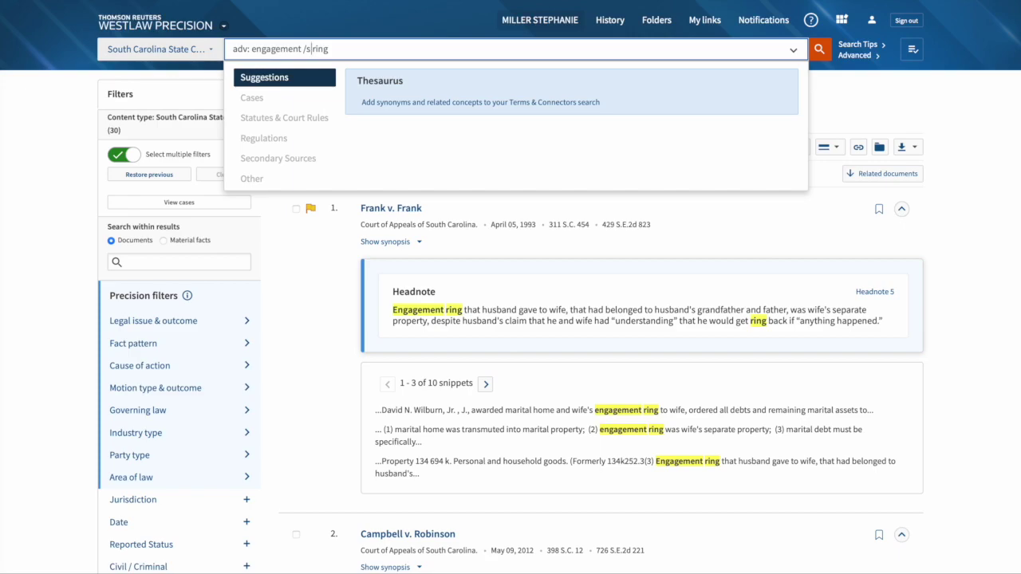
key("Escape")
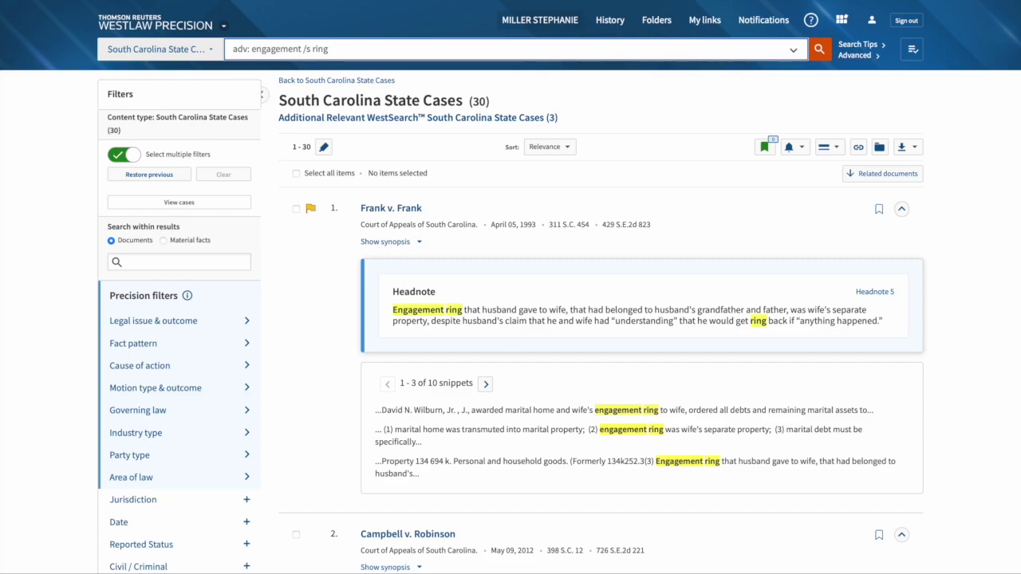
key("Return")
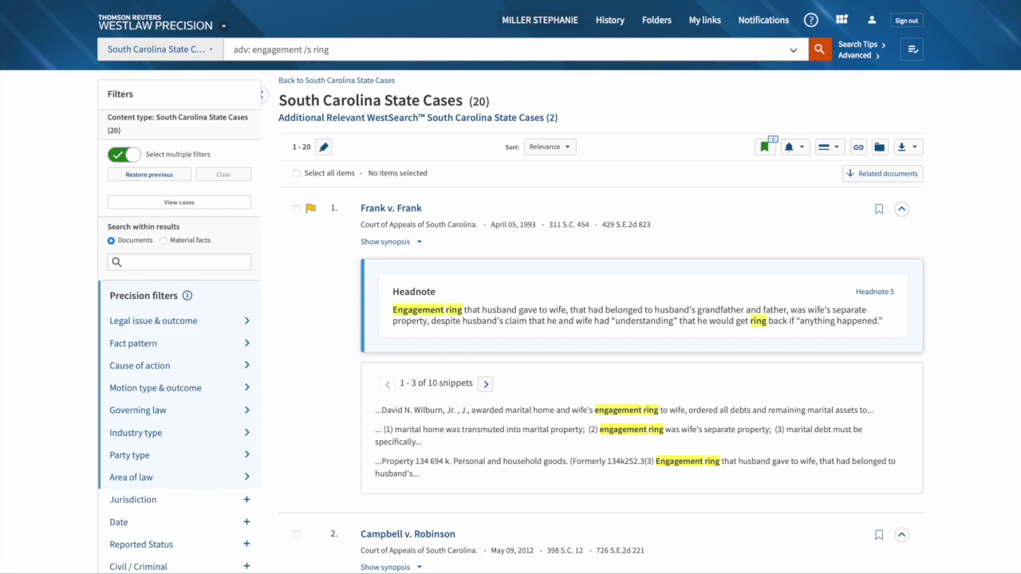
Step: Group the existing terms in parentheses, add "and gift", and run the case search as "(engagement /s ring) and gift"
left_click(254, 50)
type("(")
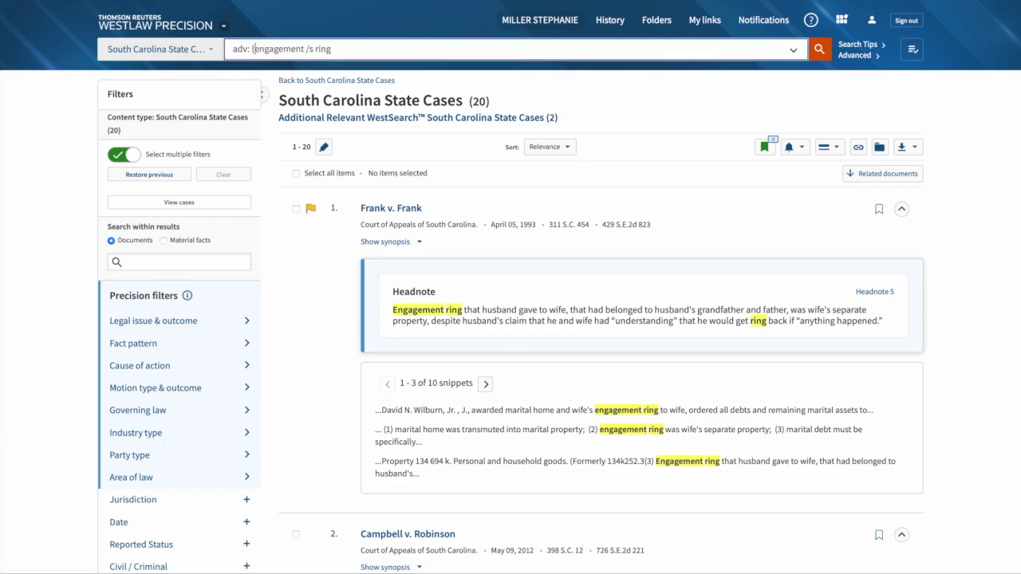
left_click(338, 50)
type(")")
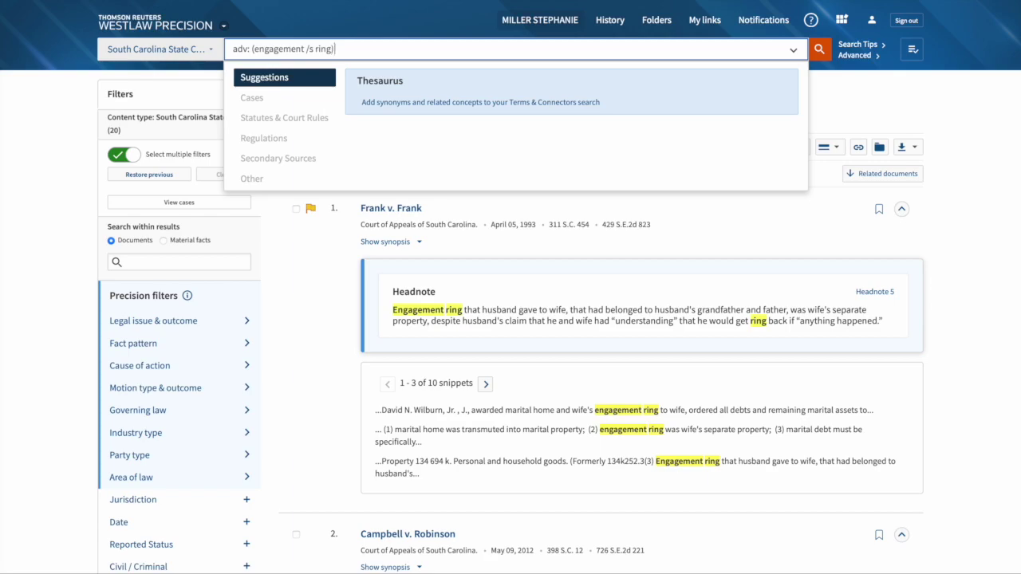
type(" and gift")
key("Return")
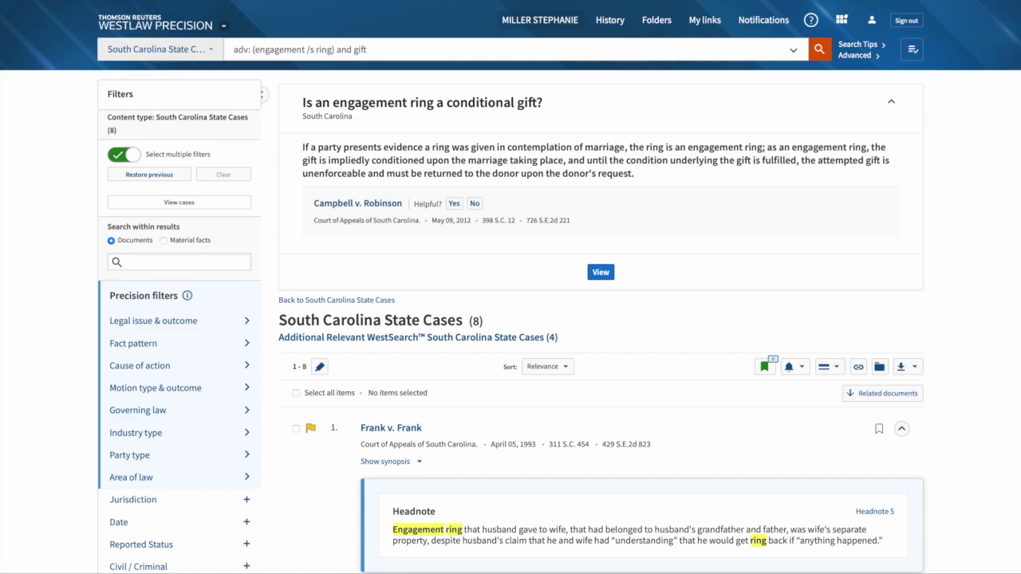
Step: Return to the home page, look up "ALR" and open the American Law Reports content page
left_click(154, 22)
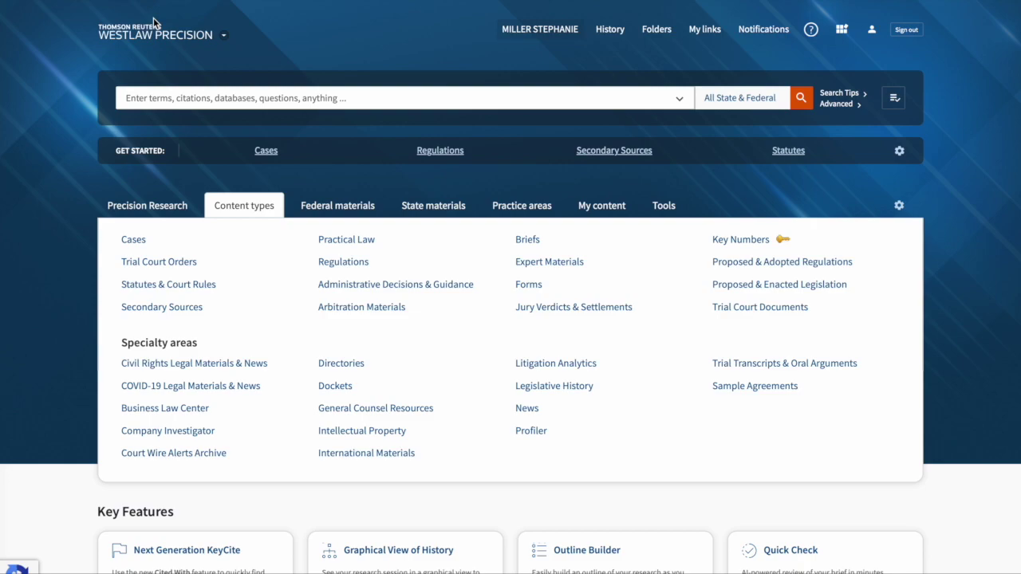
left_click(164, 96)
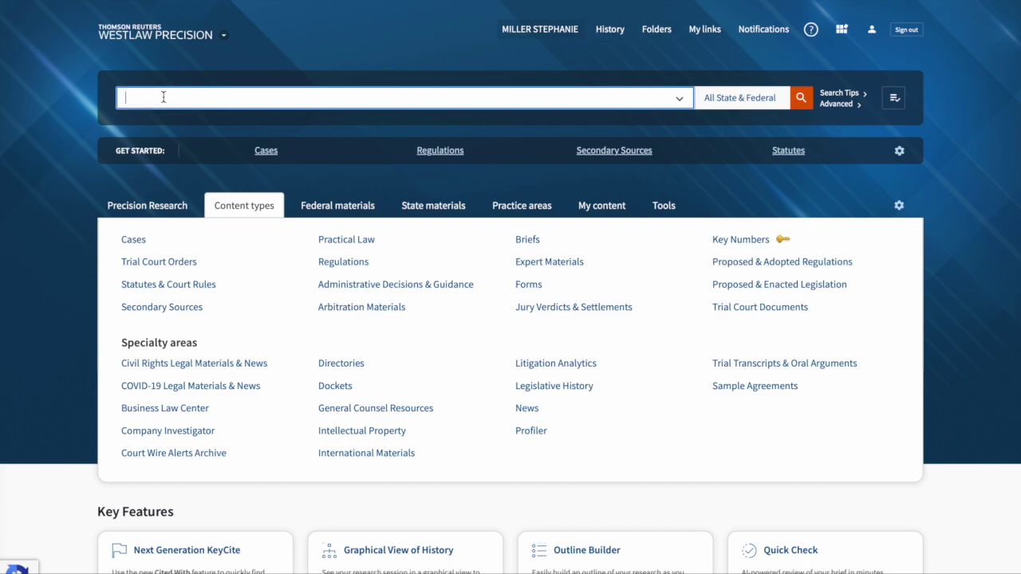
type("ALR")
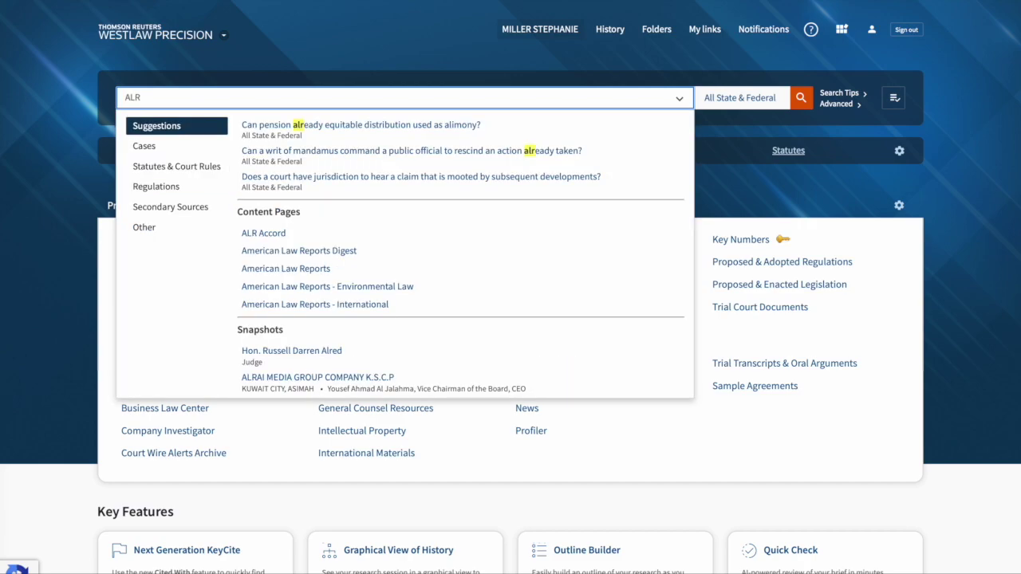
left_click(253, 271)
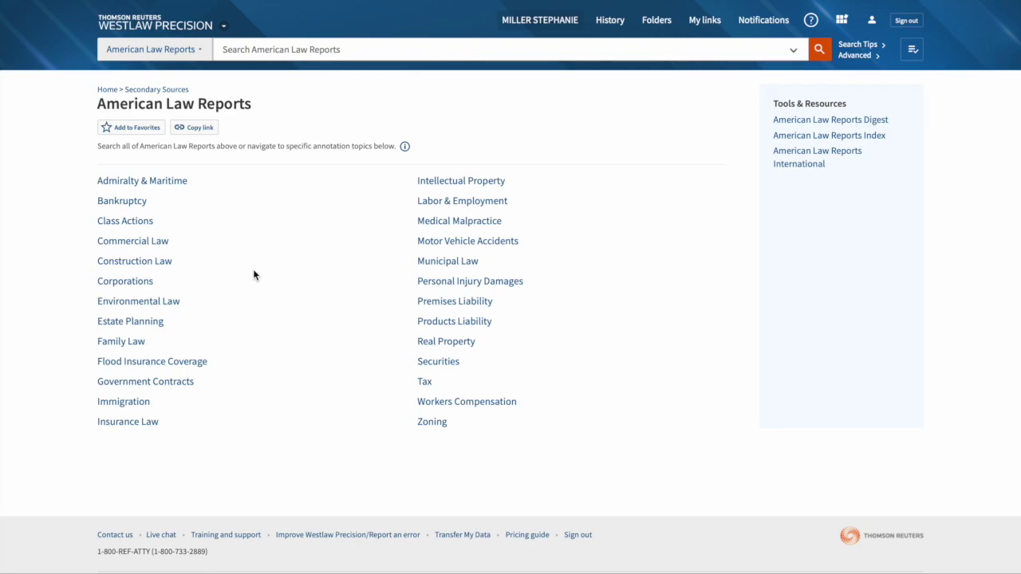
Step: Search the American Law Reports for "engagement /s ring"
left_click(321, 49)
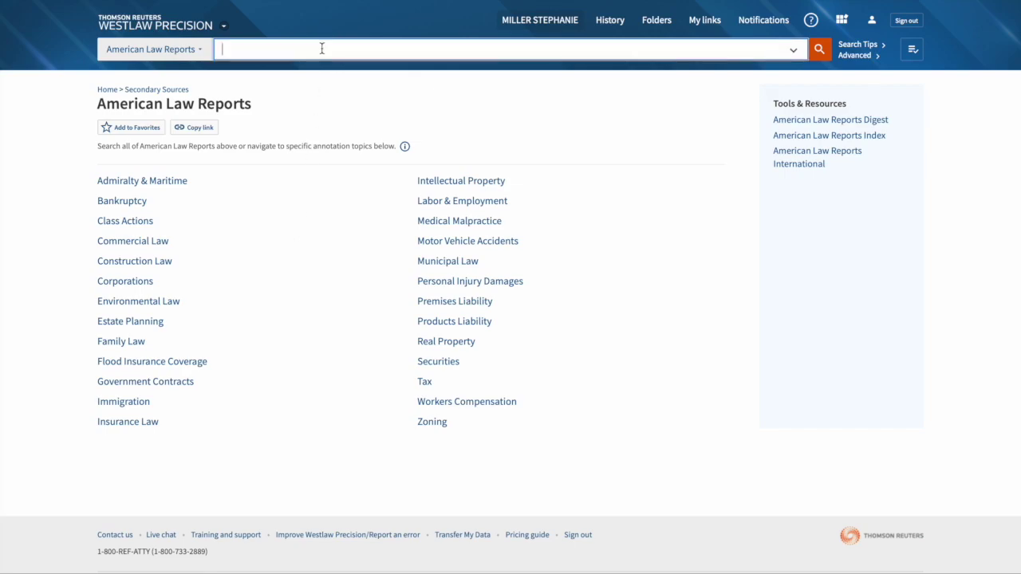
type("engagement /s ri")
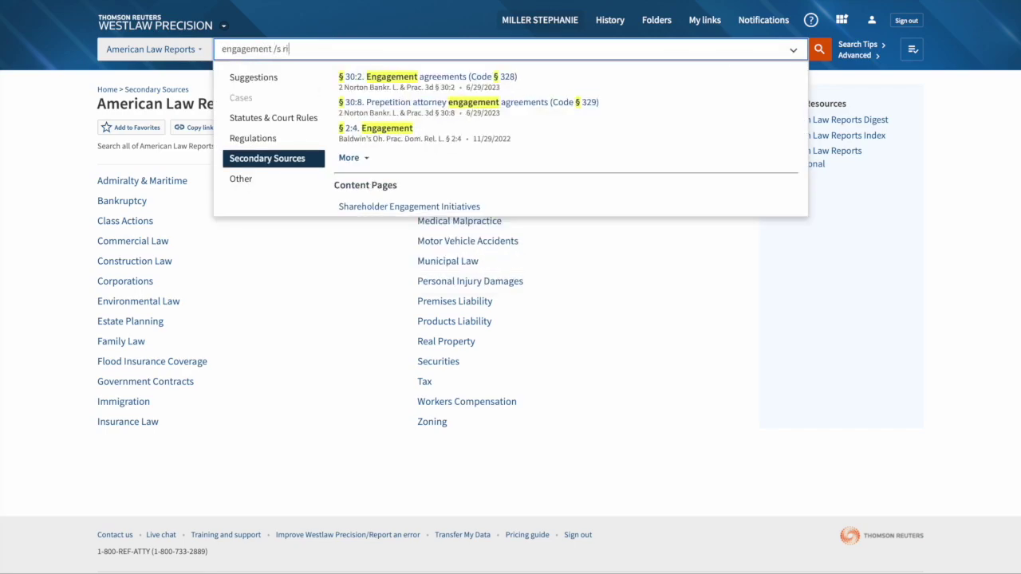
type("ng")
key("Return")
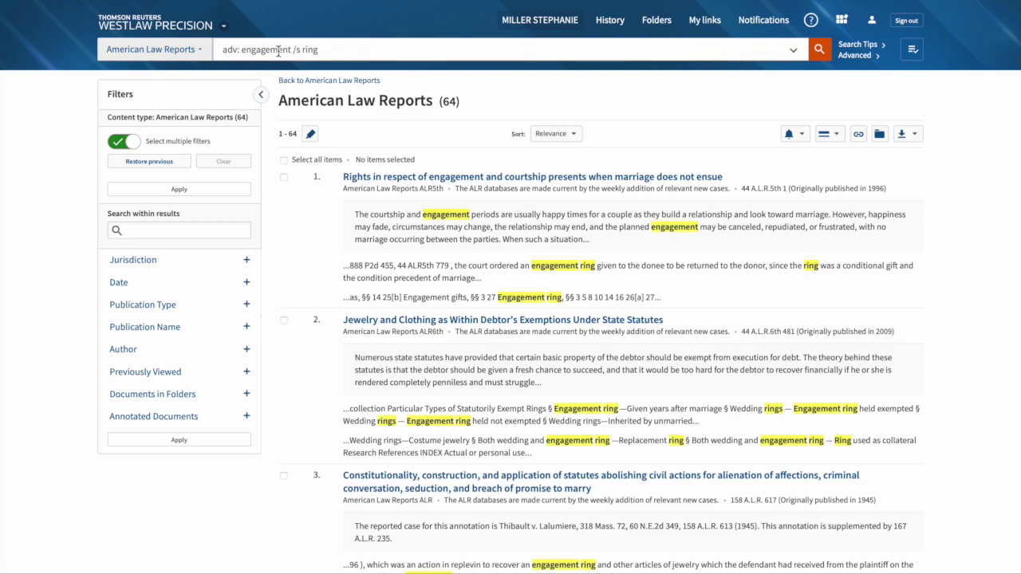
Step: Narrow the American Law Reports search to "(engagement /s ring) and gift" and rerun it
left_click(244, 49)
type("(")
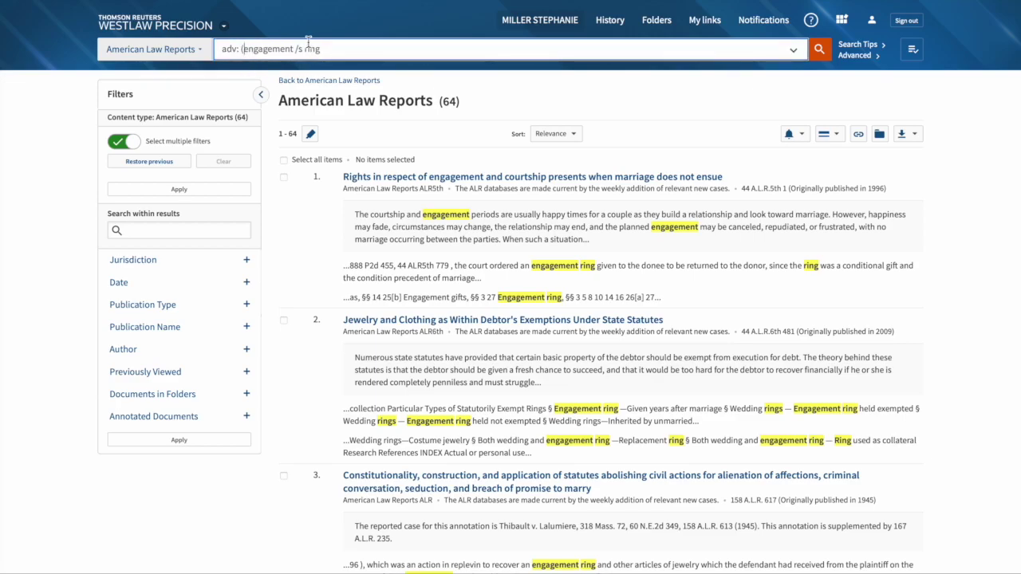
type(") and gift")
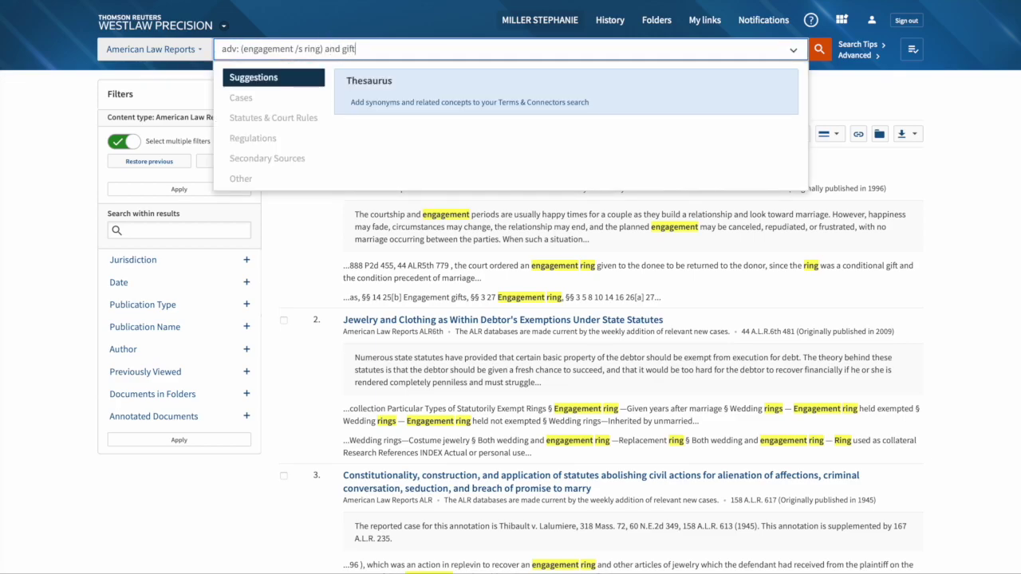
key("Return")
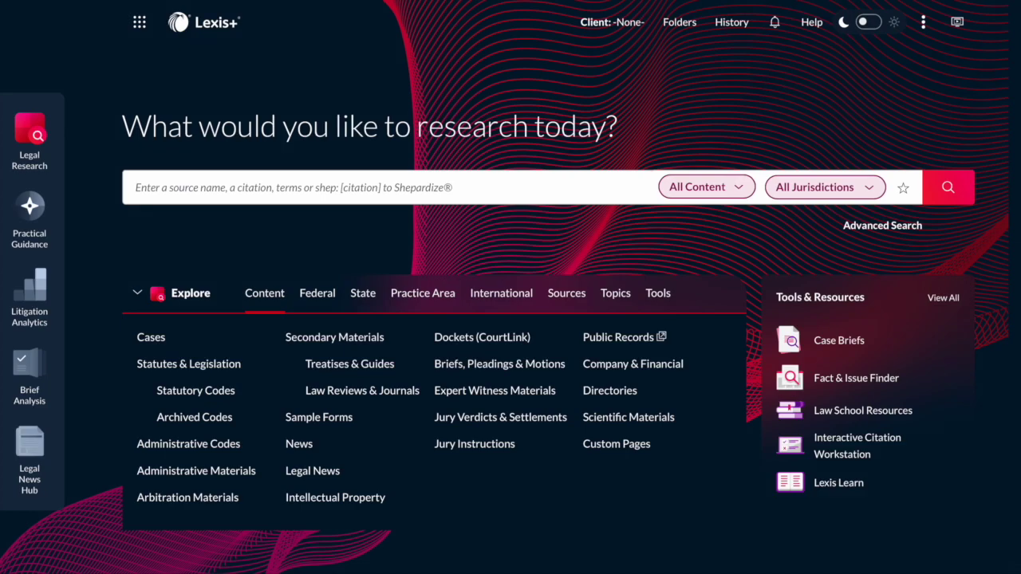
Step: Switch to Lexis+ and open the combined South Carolina state cases source from its Cases content
left_click(150, 337)
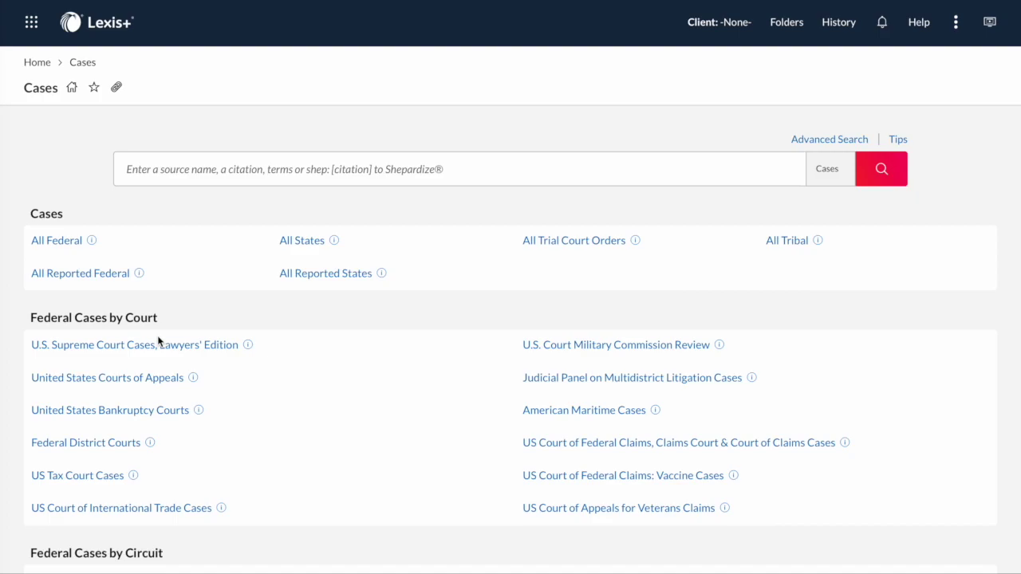
scroll(158, 341, "down", 6)
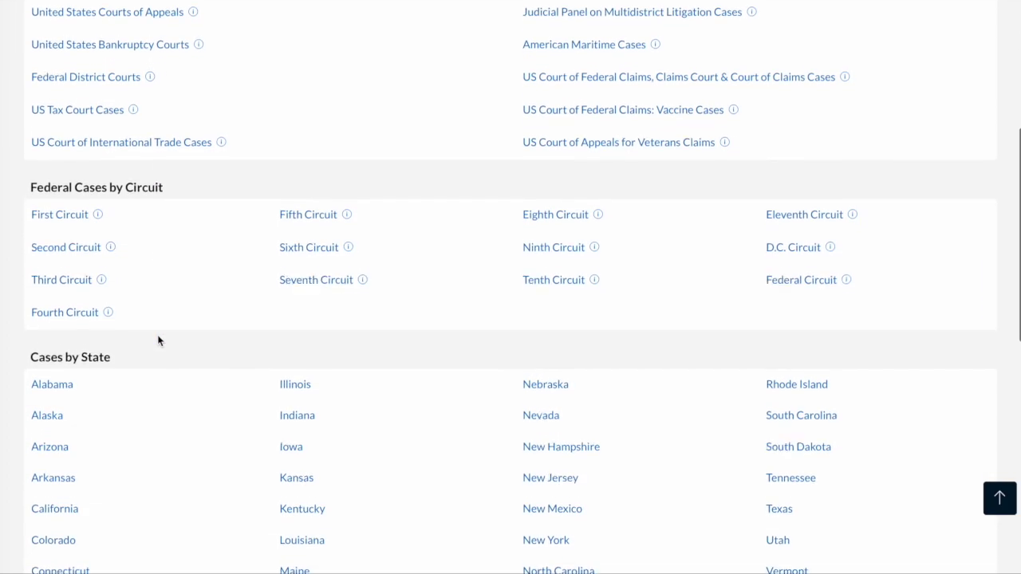
scroll(158, 341, "down", 2)
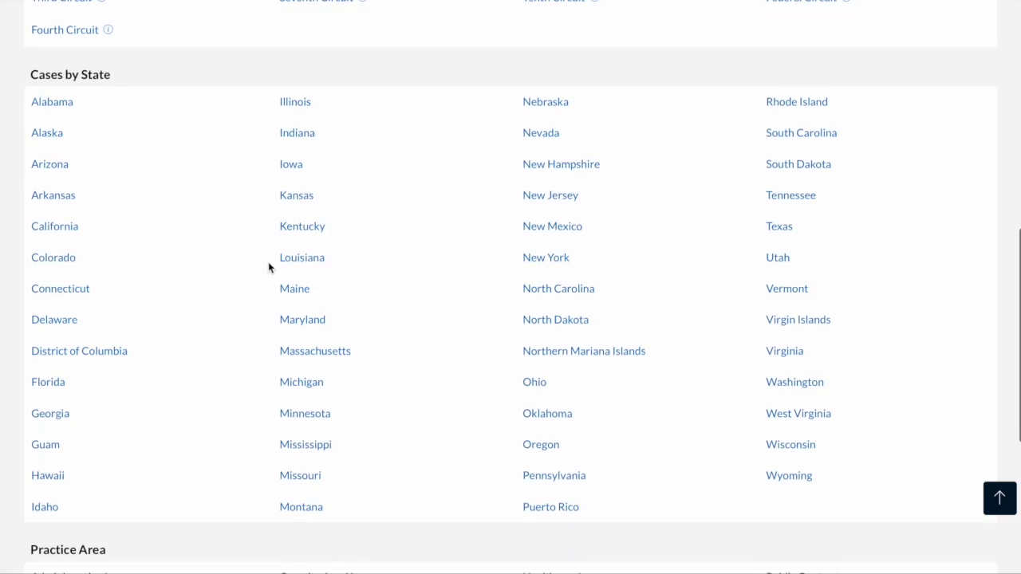
left_click(784, 136)
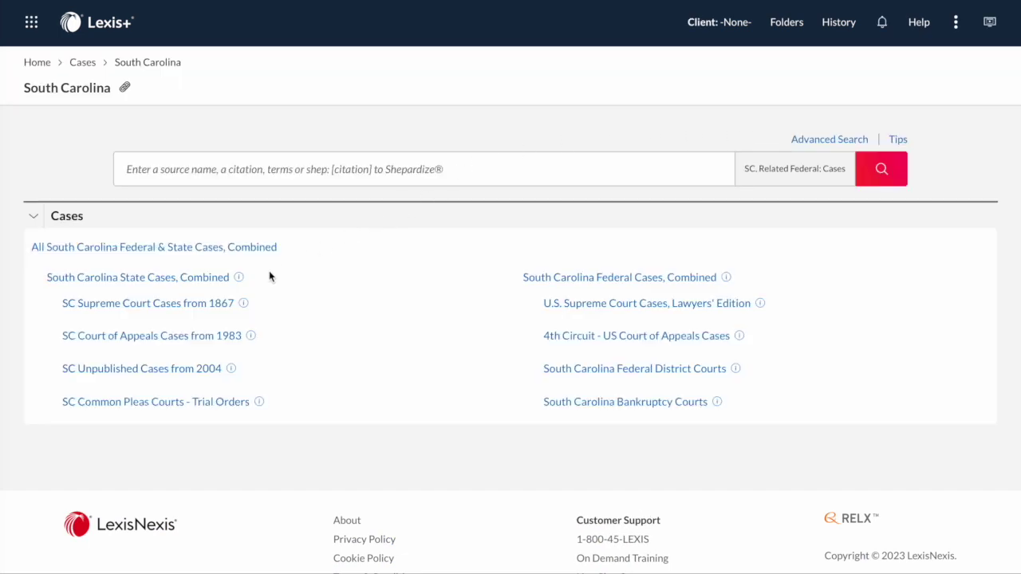
left_click(212, 277)
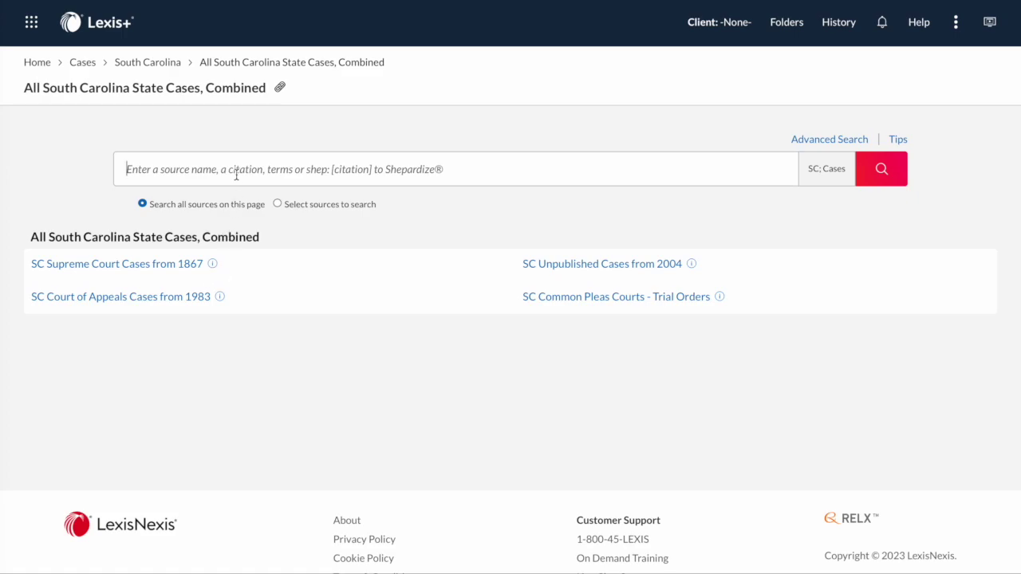
Step: Search all combined South Carolina state cases for "engagement and ring"
type("engagement and ring")
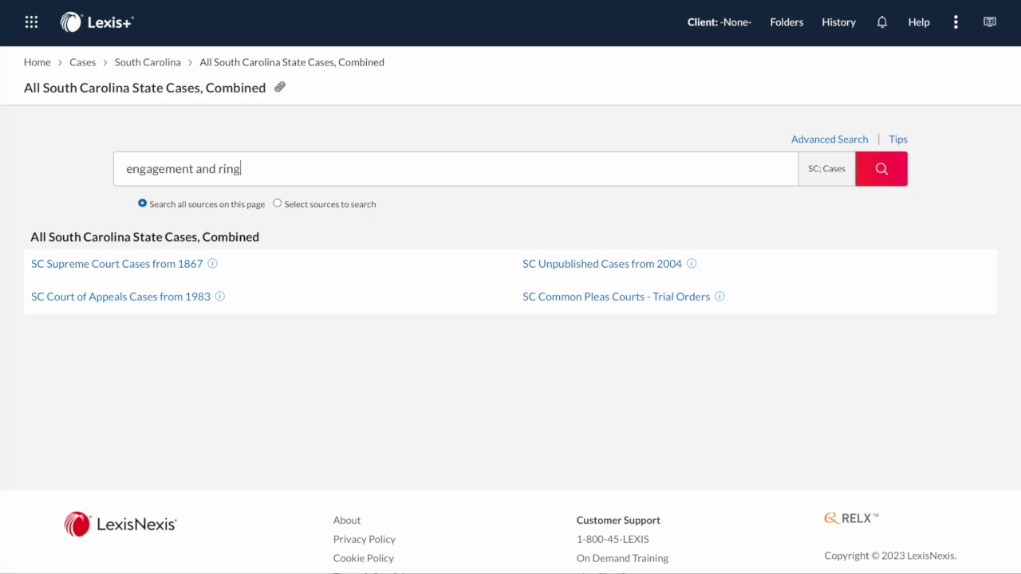
key("Return")
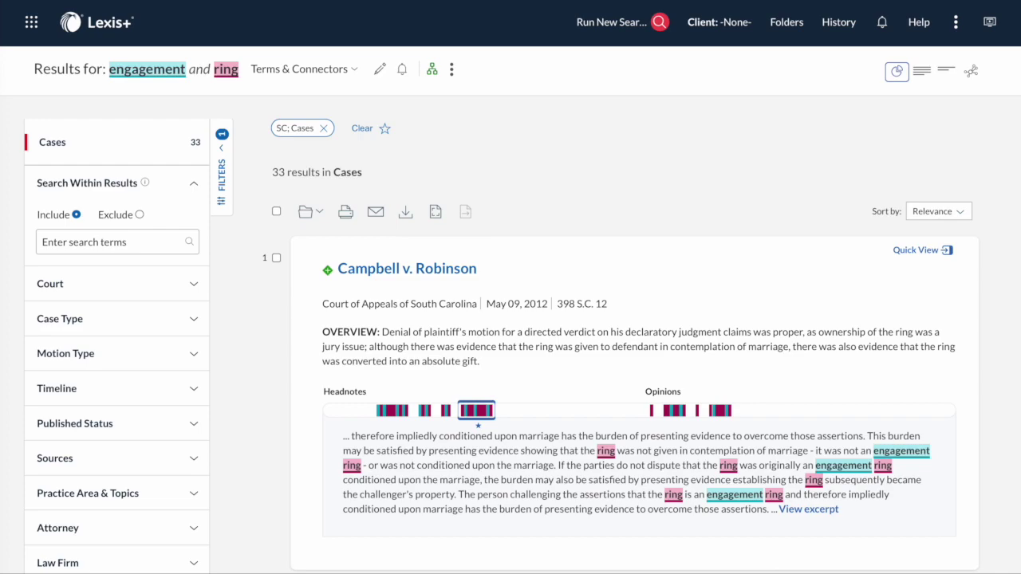
Step: Change the South Carolina cases search to "engagement /s ring" and rerun it
left_click(379, 70)
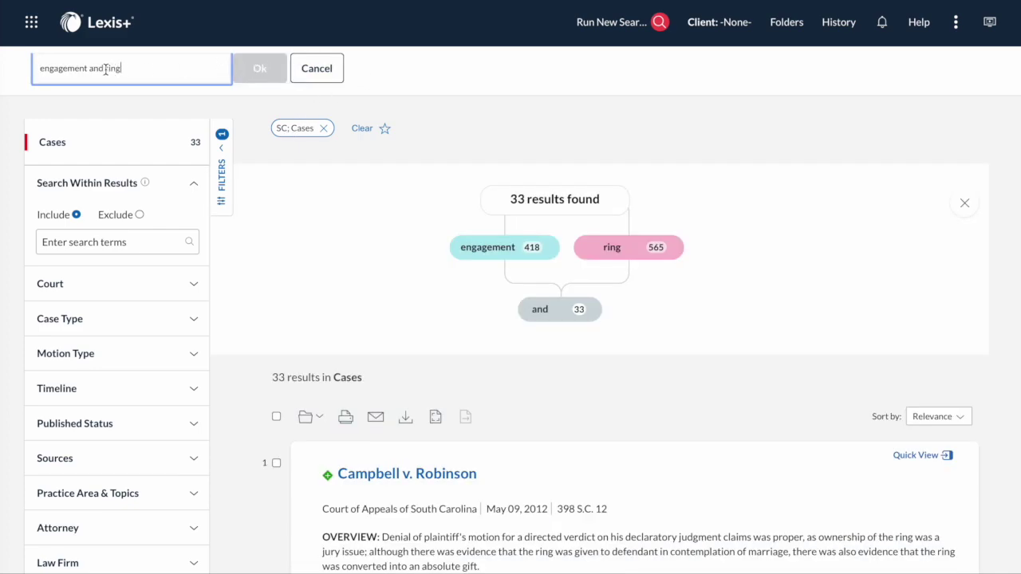
key("BackSpace")
key("BackSpace")
key("BackSpace")
key("BackSpace")
type("/s")
key("Return")
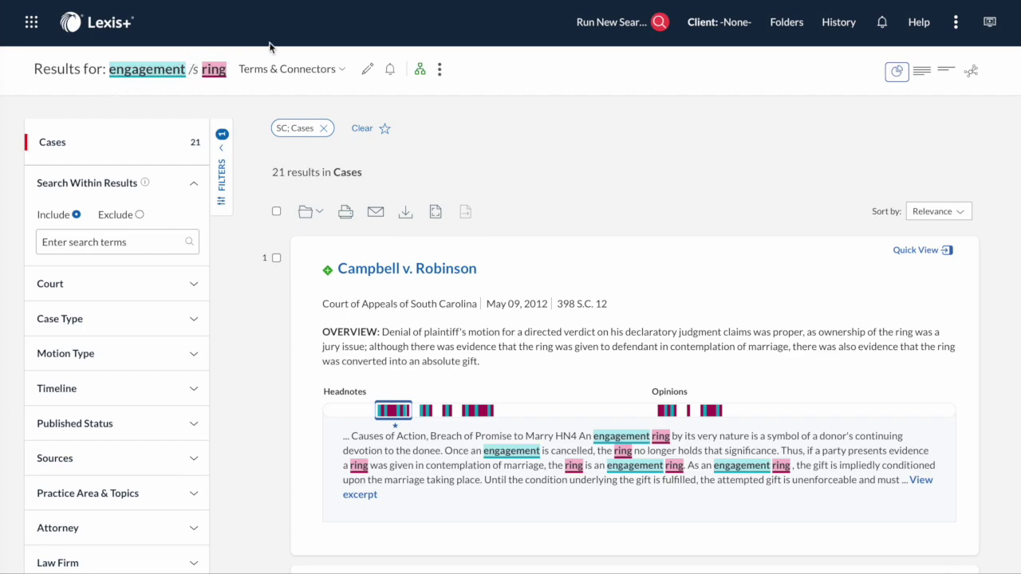
Step: Narrow the South Carolina cases search to "(engagement /s ring) and gift" and rerun it
left_click(367, 69)
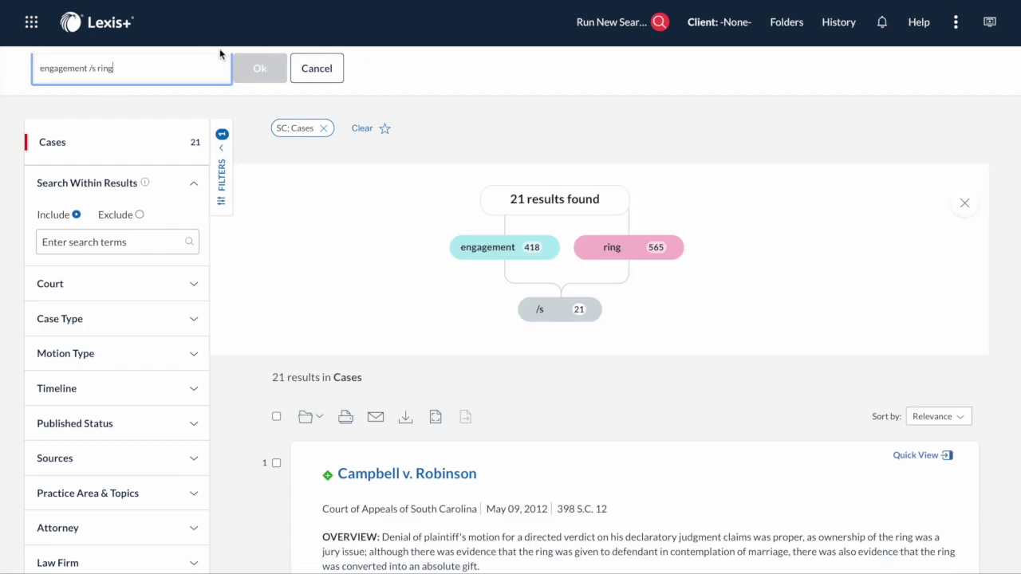
left_click(41, 68)
type("(")
key("End")
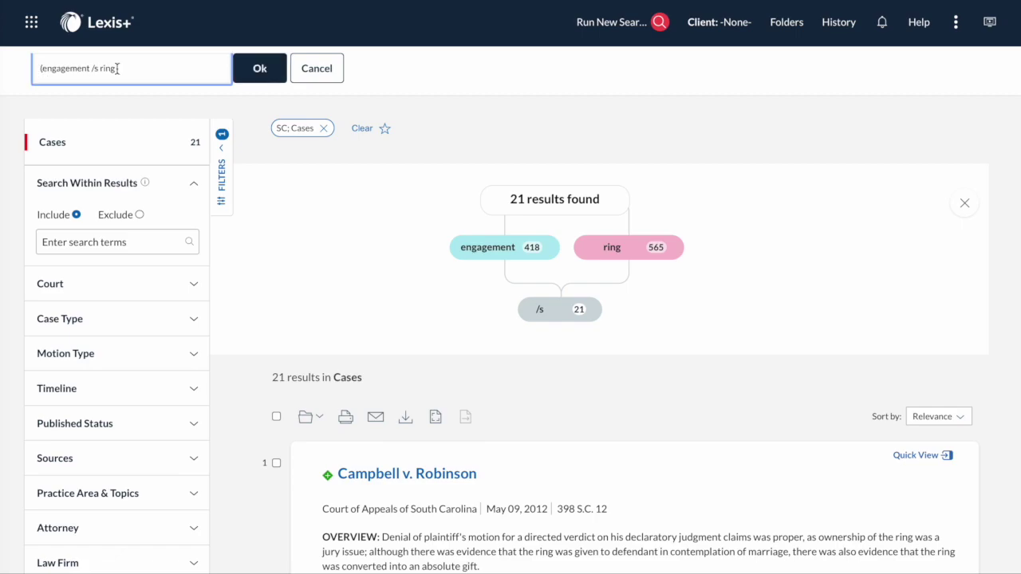
type(") and gift")
key("Return")
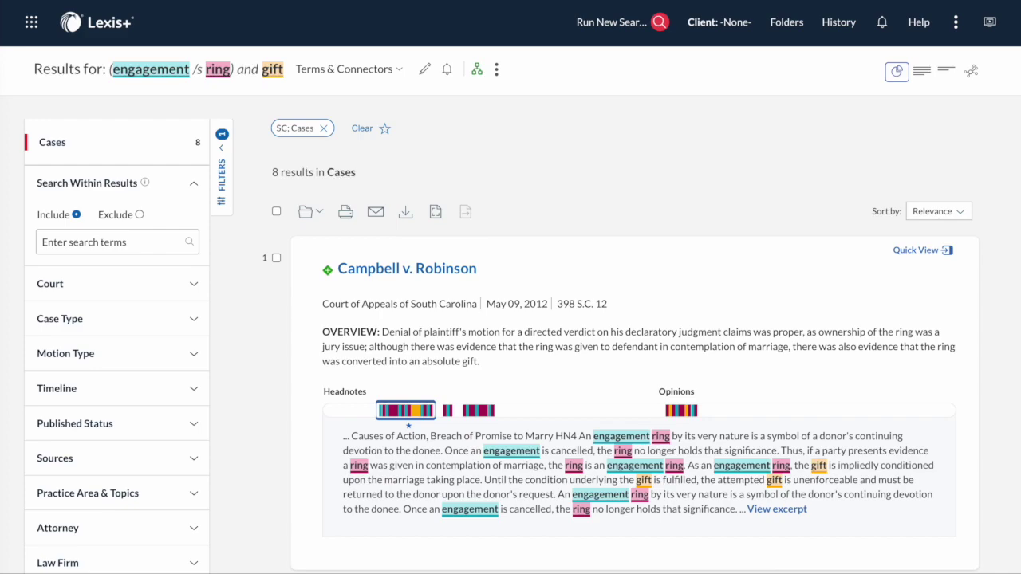
Step: Return to the Lexis+ home page and open the American Law Reports (ALR) source from the Secondary Materials content
left_click(95, 24)
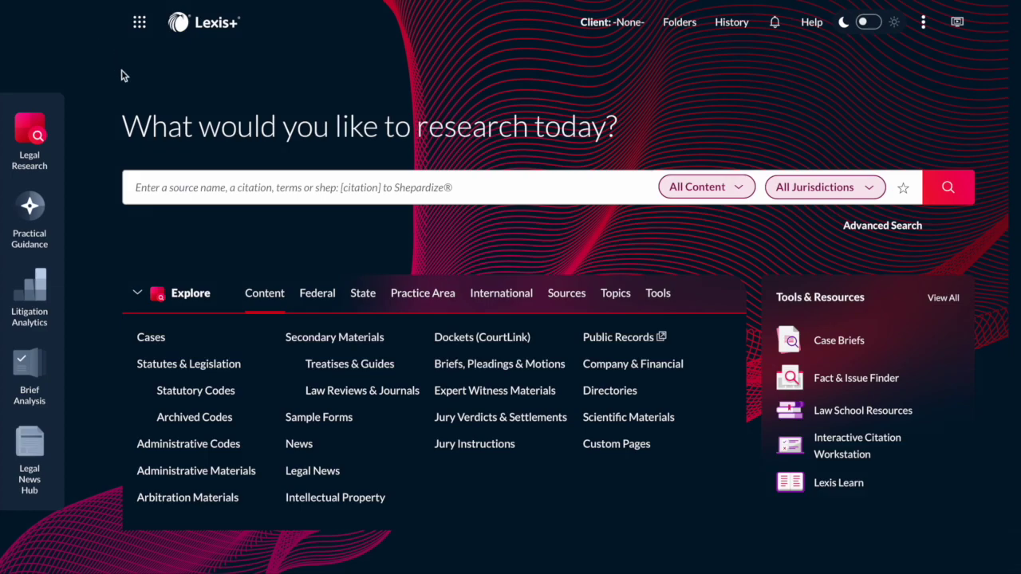
left_click(309, 336)
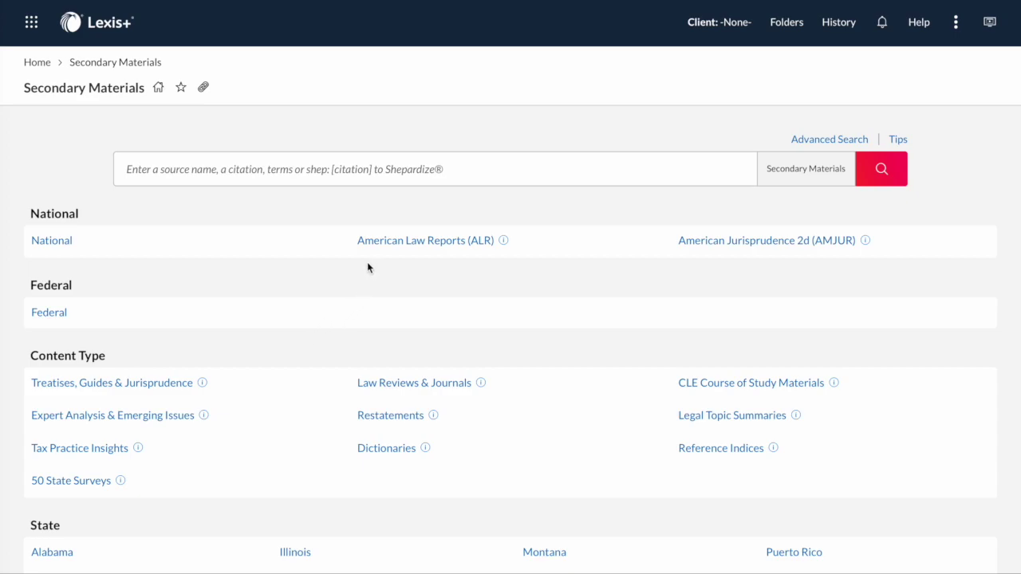
left_click(370, 241)
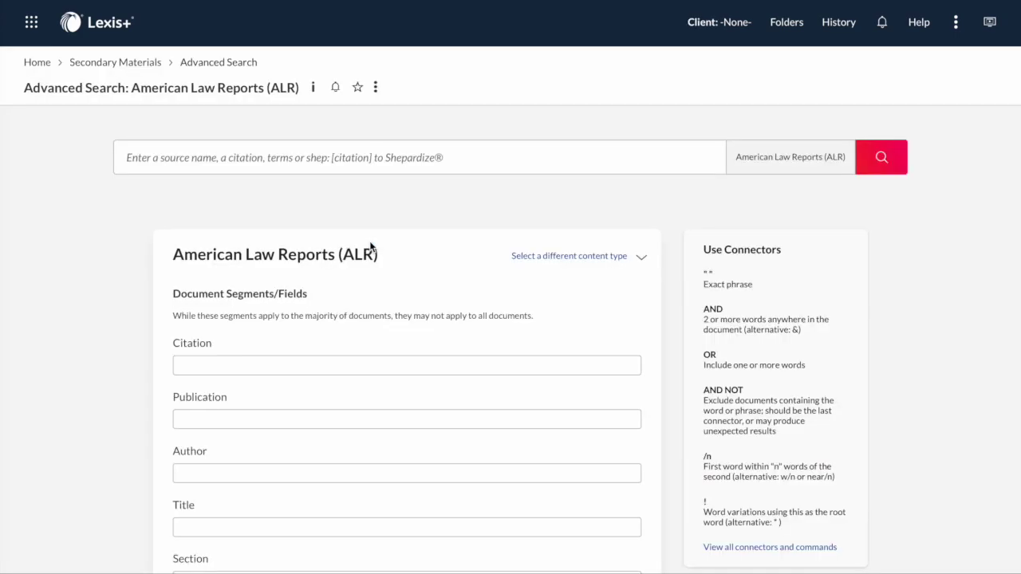
Step: Search the American Law Reports (ALR) source for "engagement /s ring"
left_click(392, 160)
type("enga")
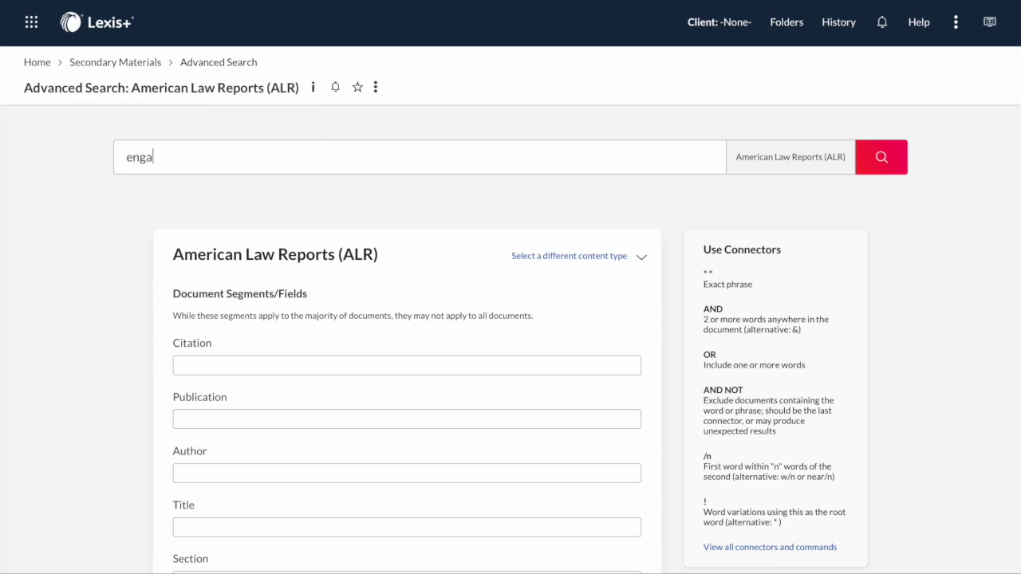
type("gement /s ring")
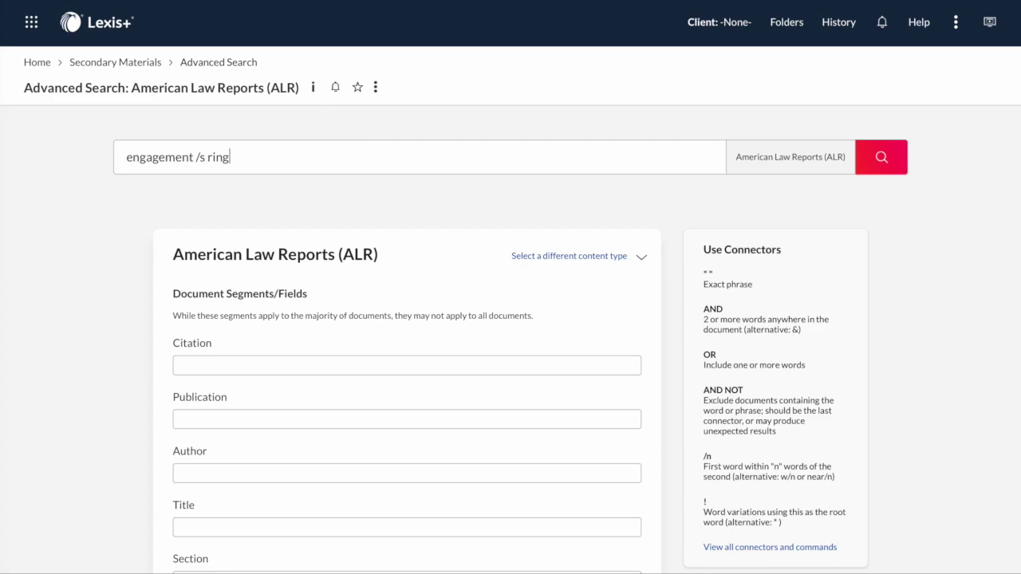
key("Return")
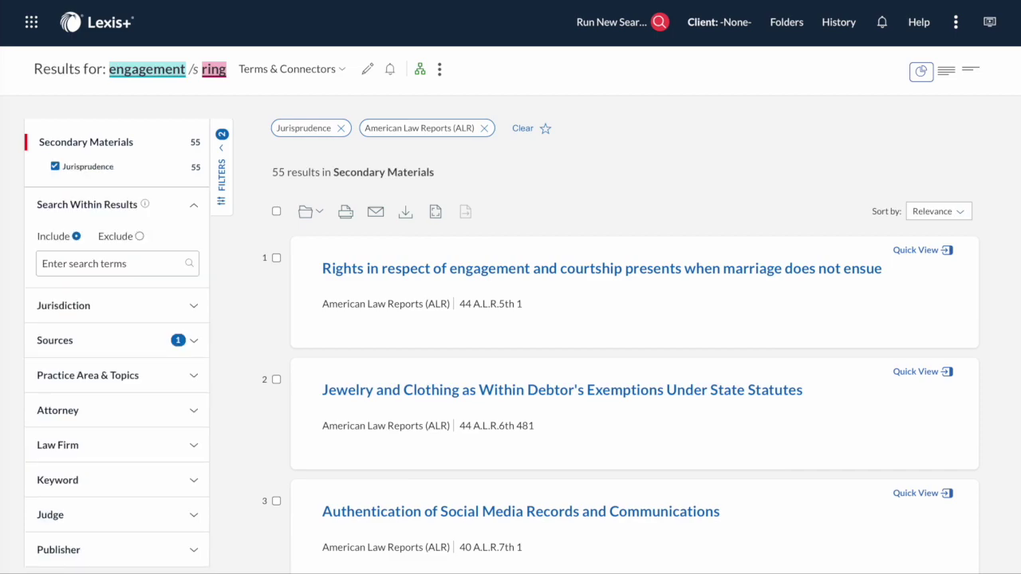
Step: Narrow the American Law Reports search to "(engagement /s ring) and gift" and rerun it
left_click(367, 68)
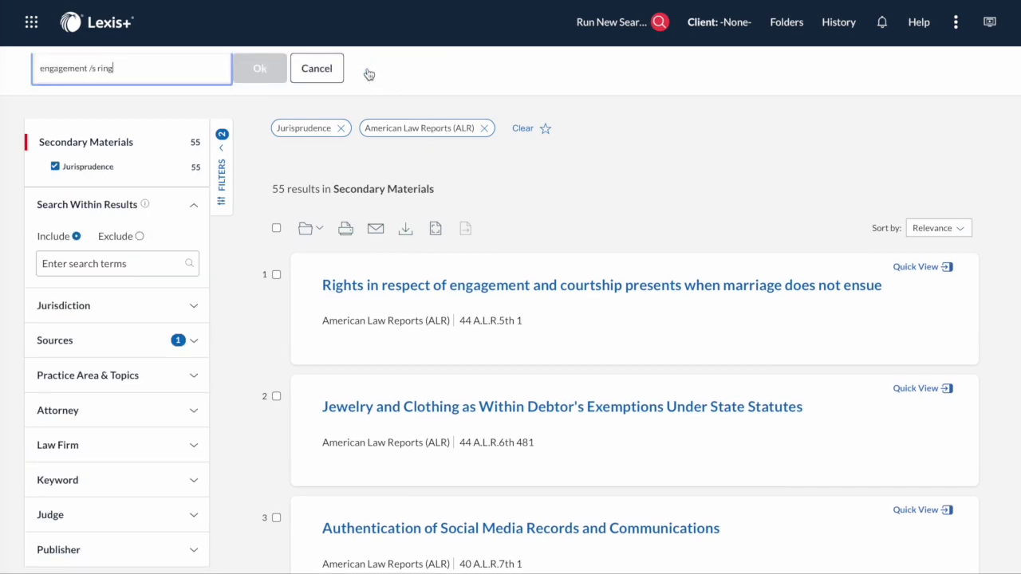
left_click(37, 70)
type("(")
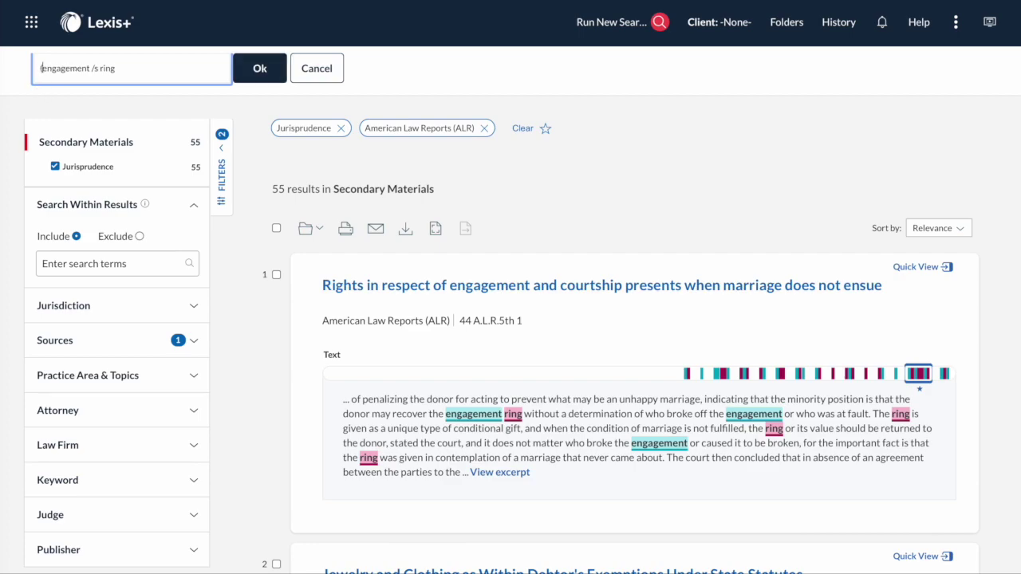
left_click(116, 70)
type(") and gift")
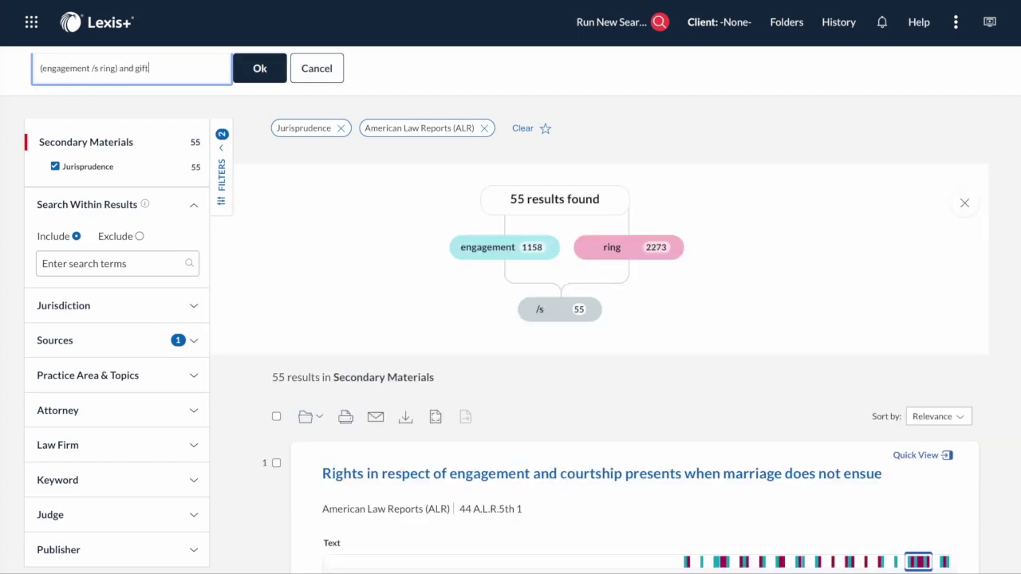
key("Return")
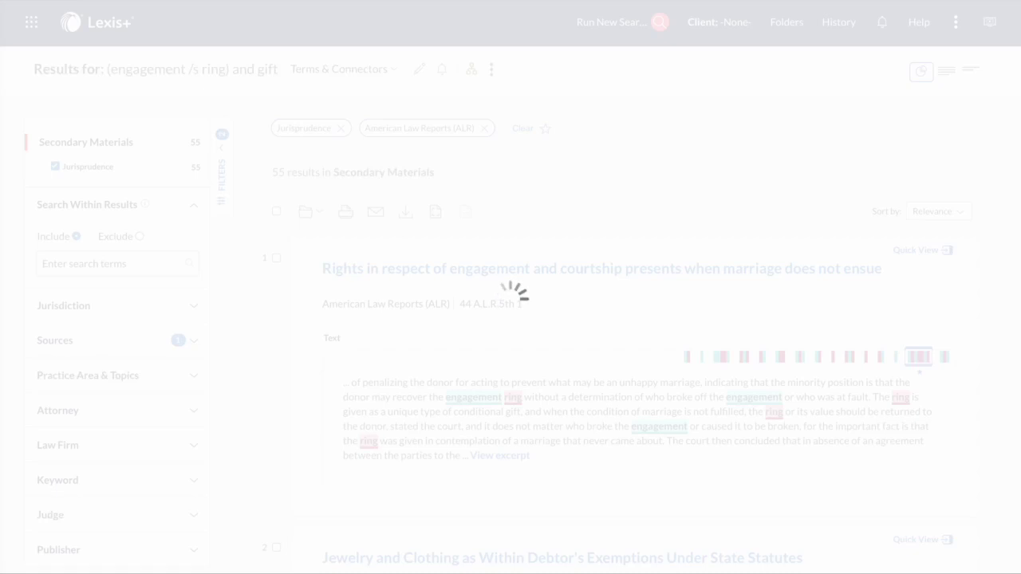